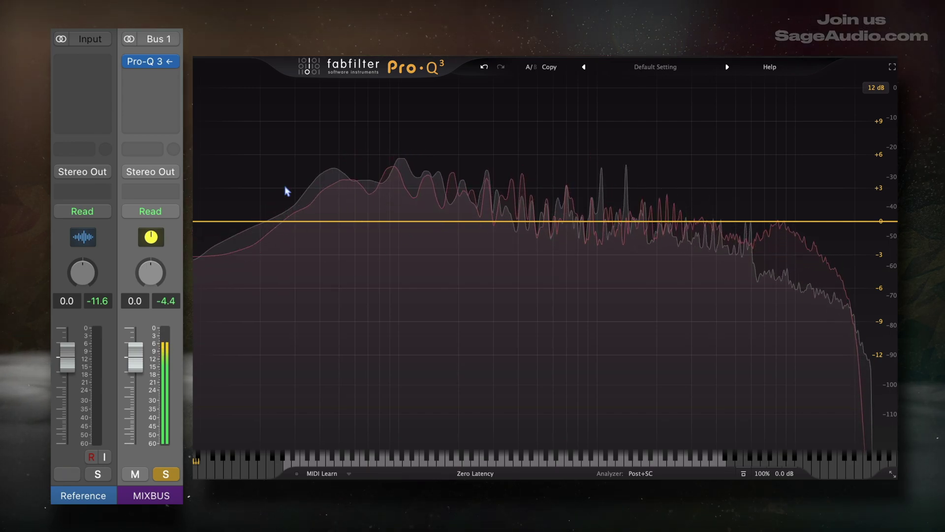
Step: Add two EQ bands from the piano display, one at G2 (97.999 Hz) and one moved to C#3 (138.59 Hz)
left_click_drag(389, 465, 397, 460)
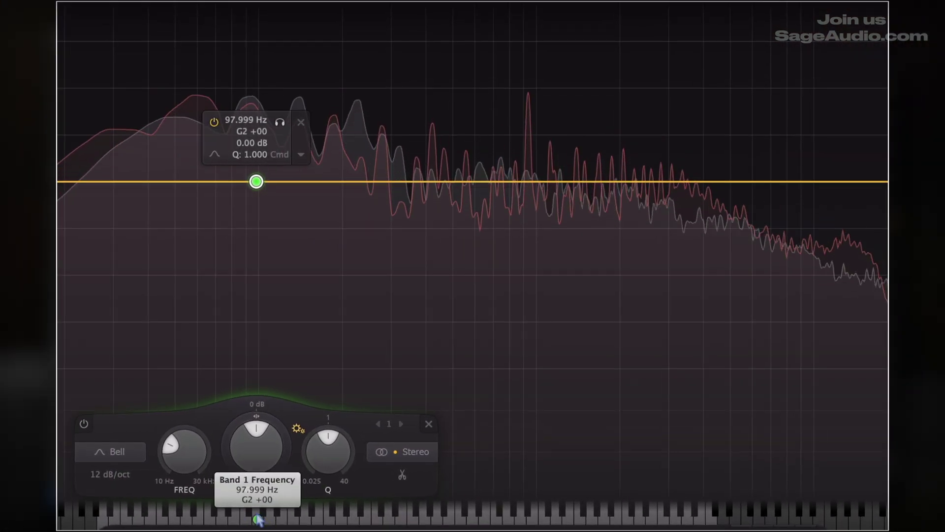
left_click(305, 519)
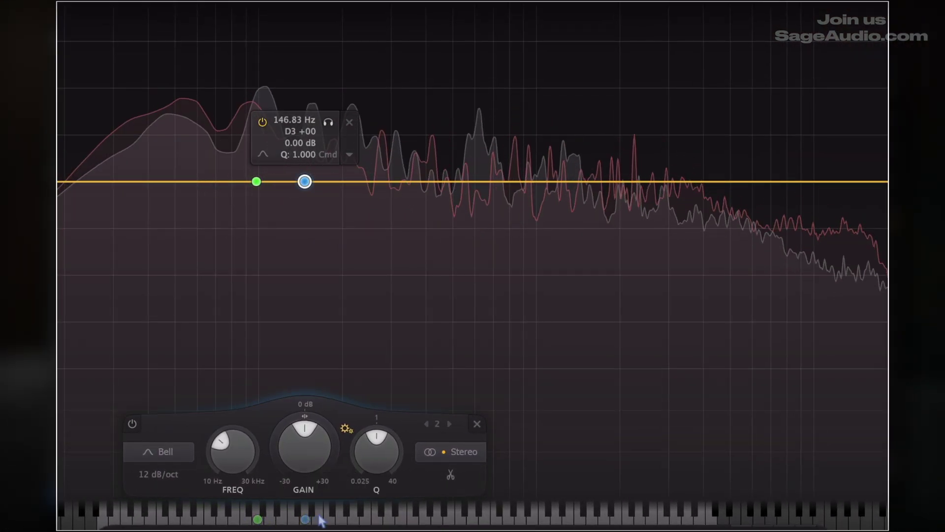
mouse_move(306, 519)
left_mouse_down()
mouse_move(317, 520)
mouse_move(297, 520)
left_mouse_up()
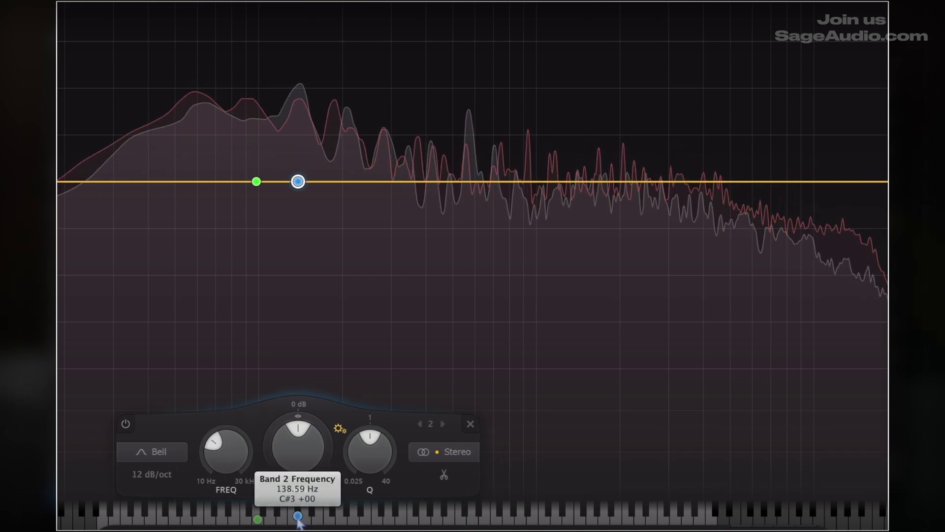
Step: Select both piano-tuned bands together and remove them from the EQ curve
left_click_drag(179, 58, 297, 337)
left_click_drag(289, 70, 318, 323)
left_click_drag(97, 19, 489, 319)
left_click(449, 424)
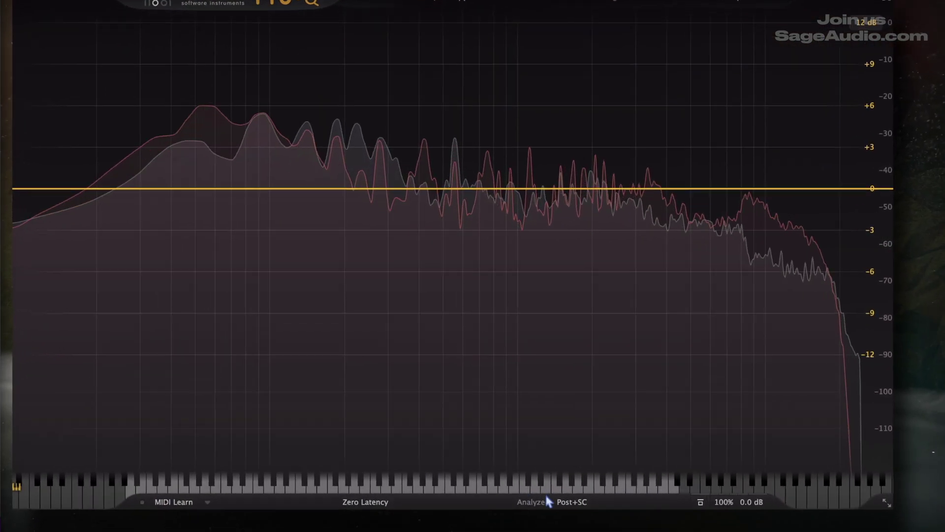
Step: Run EQ Match with the external side chain as the reference spectrum and finish the match with 11 bands
left_click(548, 501)
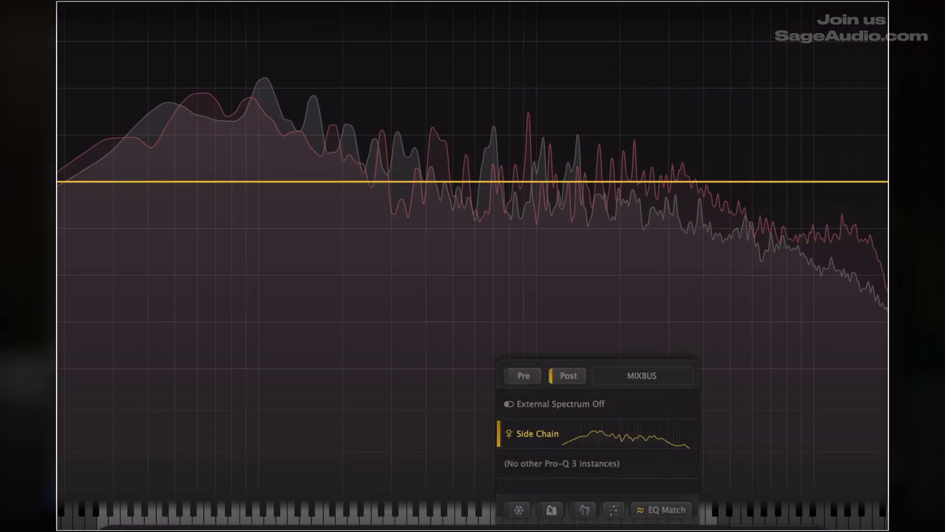
left_click(651, 512)
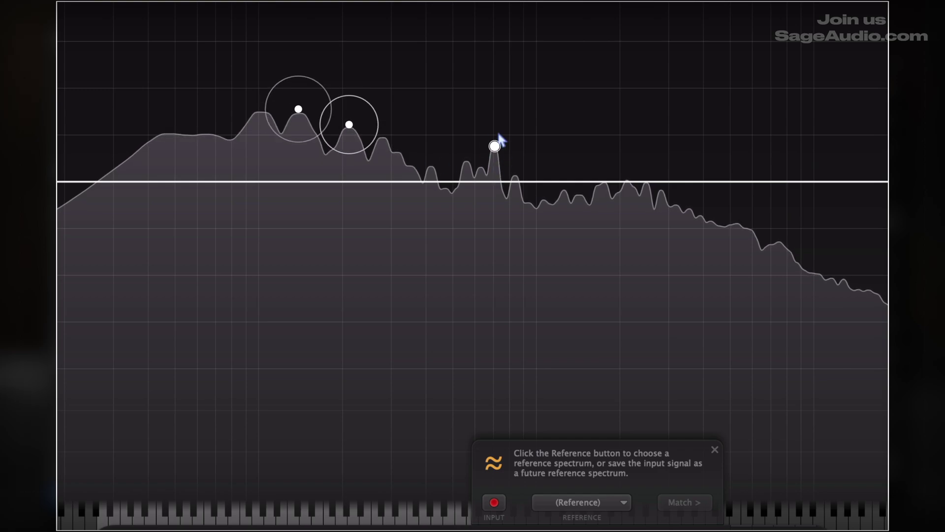
left_click(592, 505)
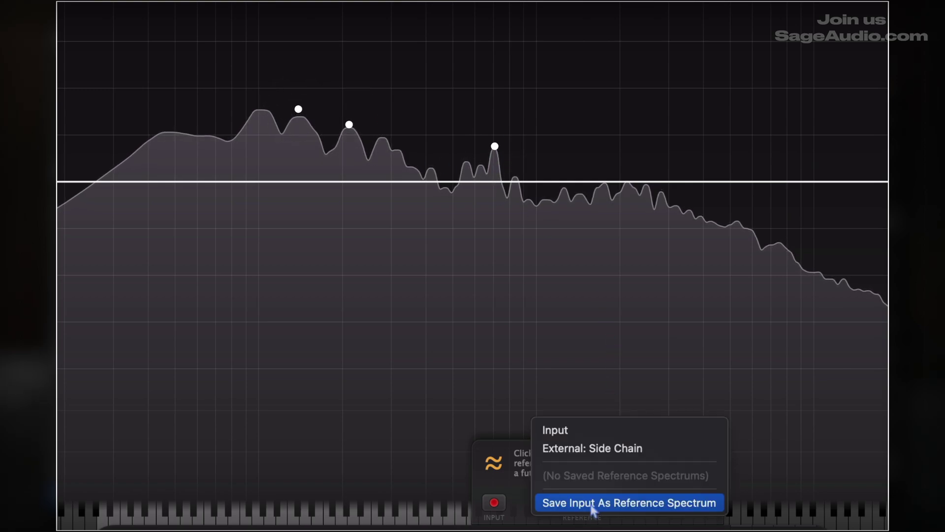
left_click(612, 448)
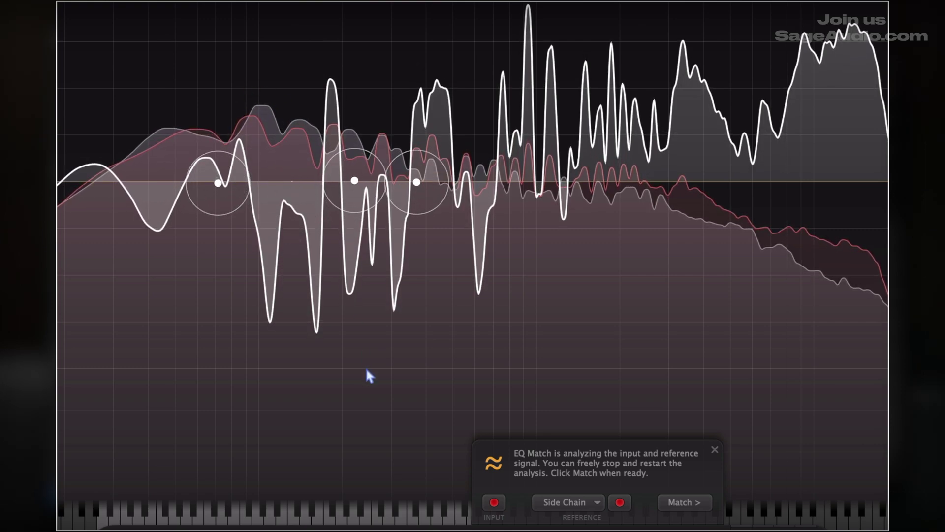
left_click(684, 502)
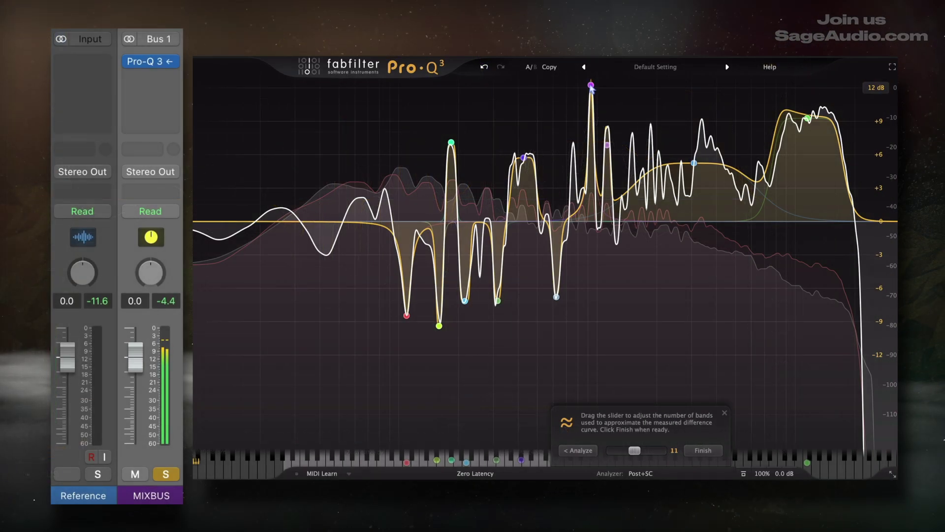
left_click(439, 140)
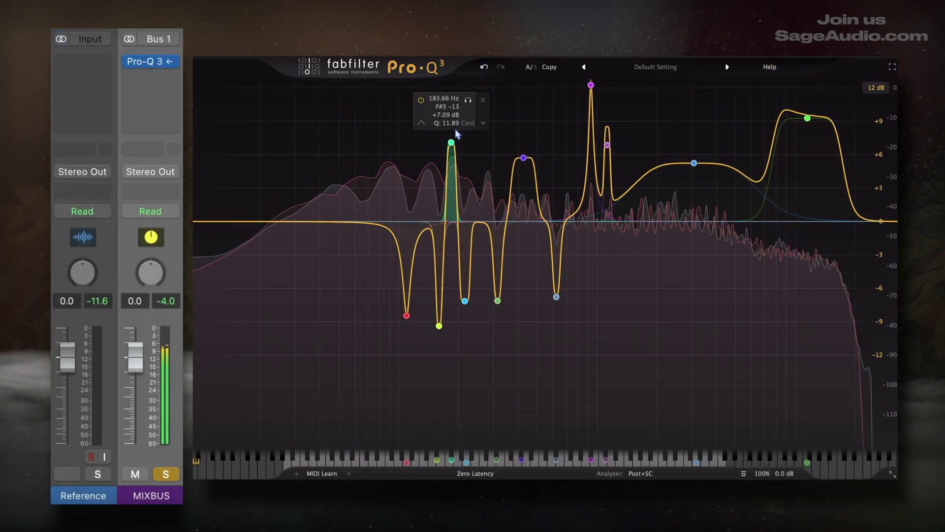
Step: Select all matched bands and scale their gains down together until the 109.55 Hz band is at about -2.3 dB
left_click_drag(338, 81, 825, 375)
left_click_drag(544, 419, 538, 446)
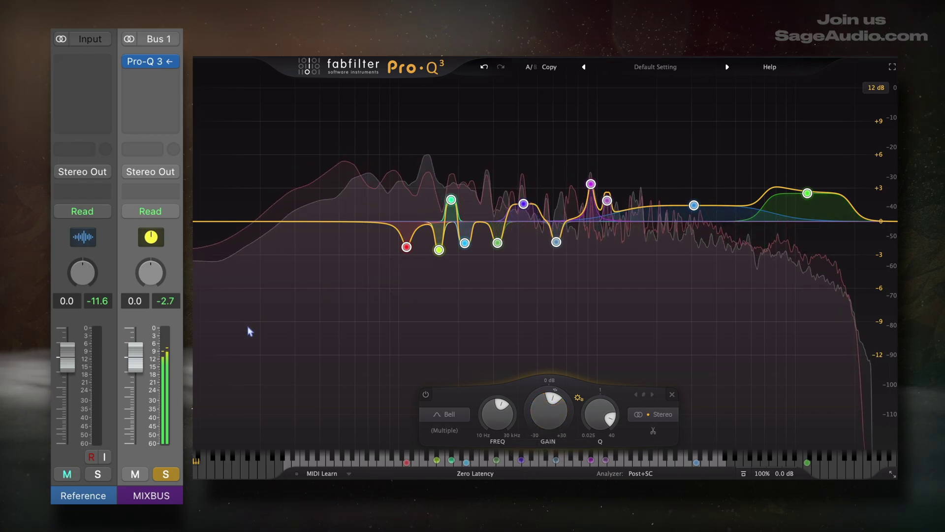
left_click(267, 325)
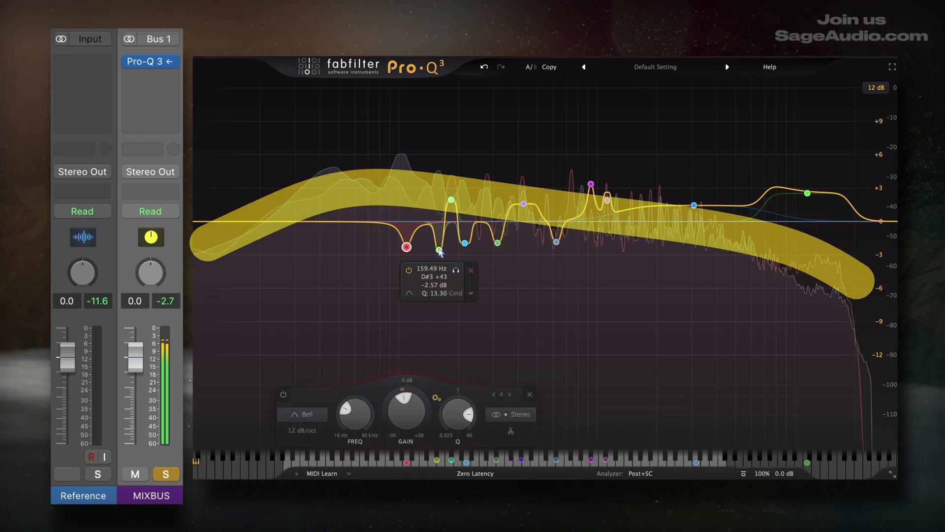
Step: Reselect all matched bands and reduce their gains together until the 3088.2 Hz band is at +1.22 dB
left_click(450, 200)
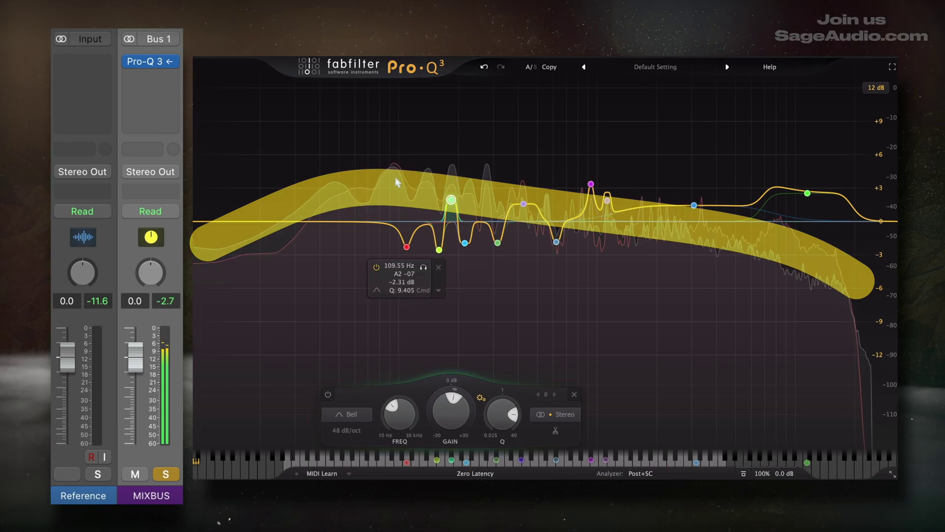
left_click_drag(329, 113, 847, 347)
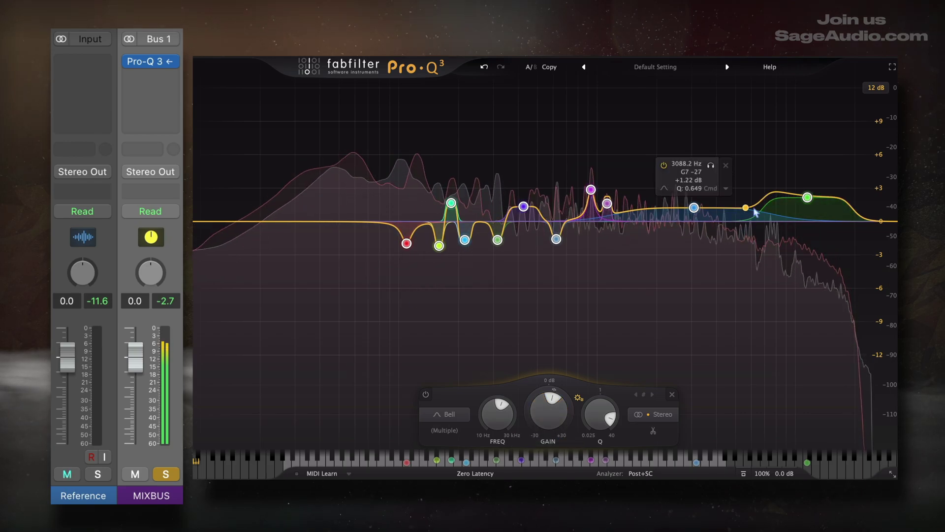
mouse_move(799, 205)
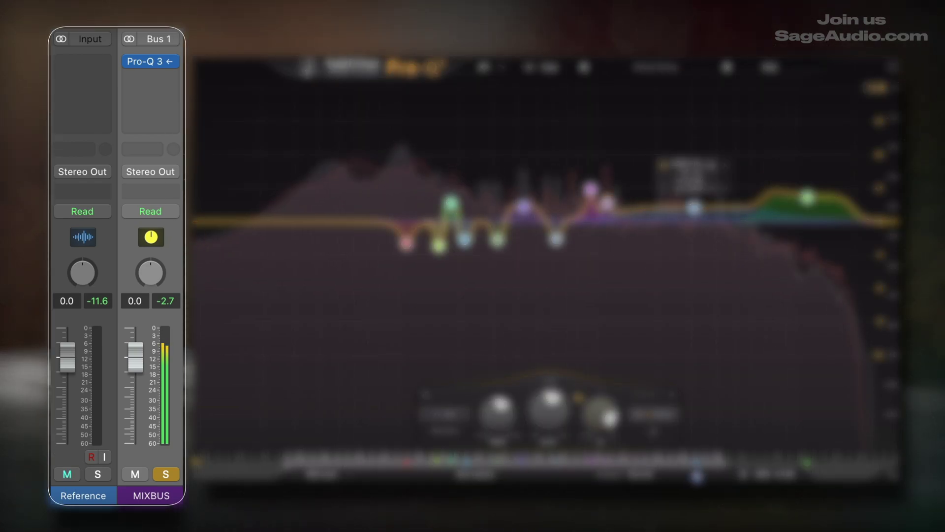
Step: Unmute the Reference channel and solo it alongside the MIXBUS channel
left_click(78, 471)
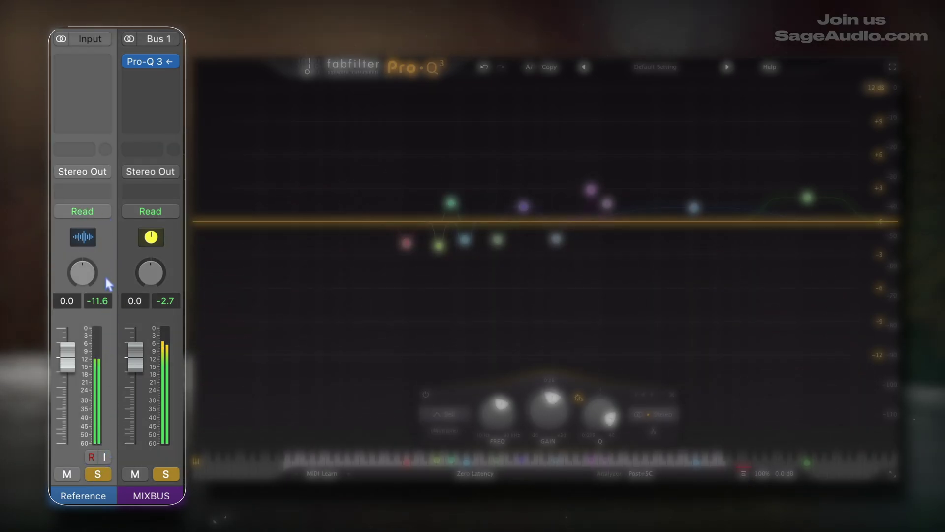
left_click(745, 416)
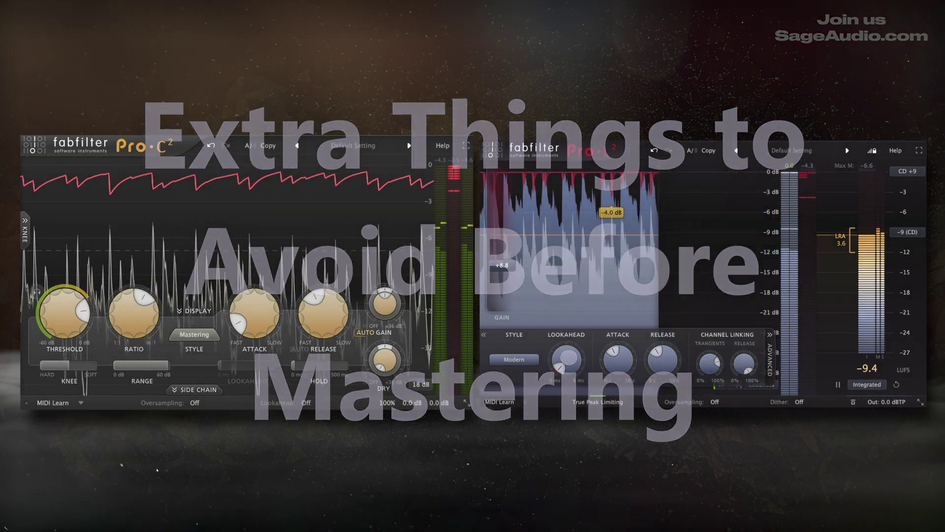
mouse_move(65, 323)
left_mouse_down()
mouse_move(65, 338)
mouse_move(67, 327)
left_mouse_up()
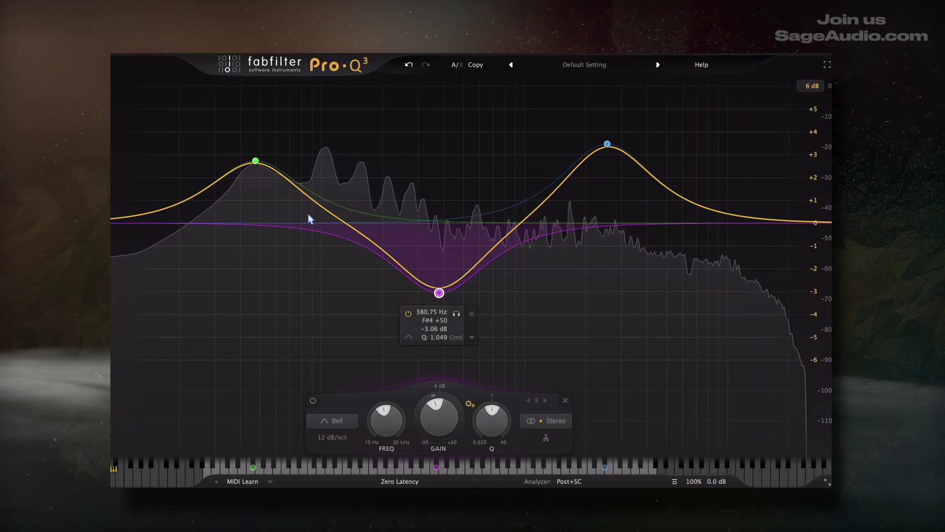
Step: Select the three bell bands near 47 Hz, 381 Hz and 2554 Hz and delete them all
left_click(256, 159)
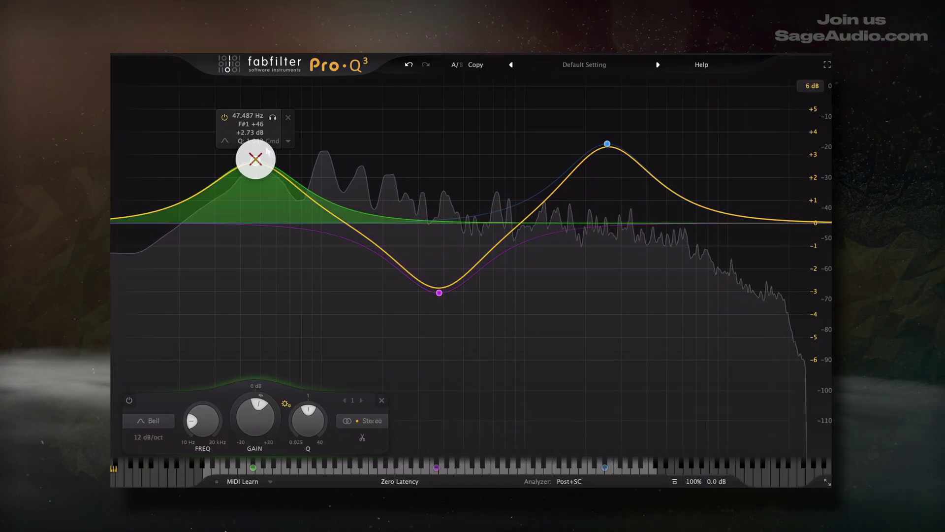
left_click(439, 291)
left_click(607, 144)
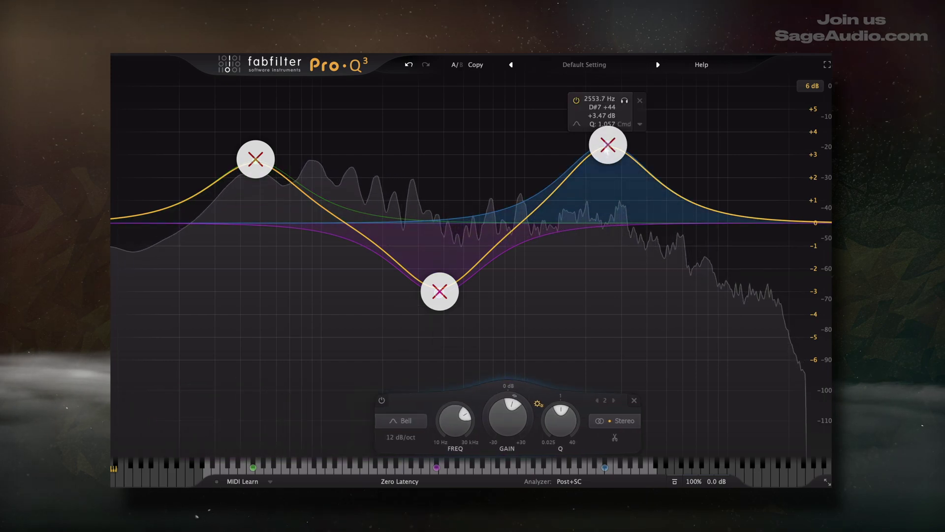
left_click_drag(201, 85, 655, 369)
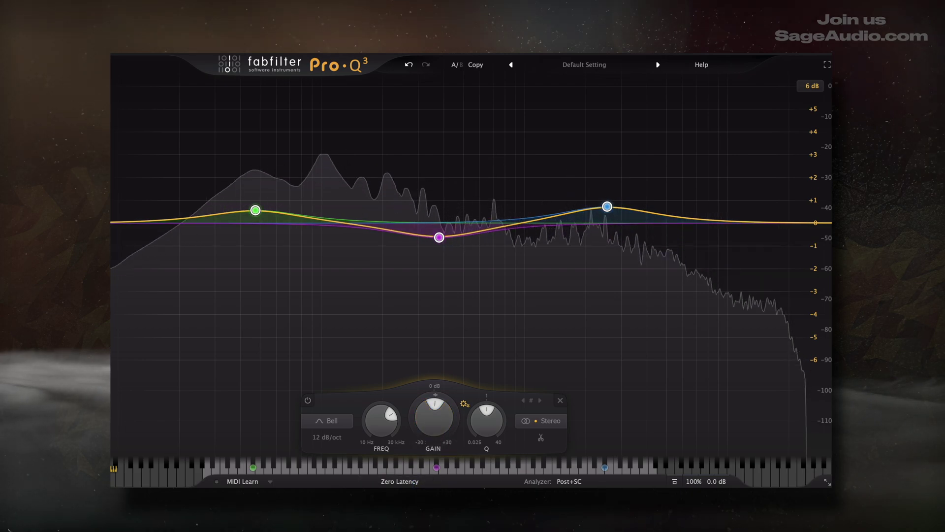
key("Delete")
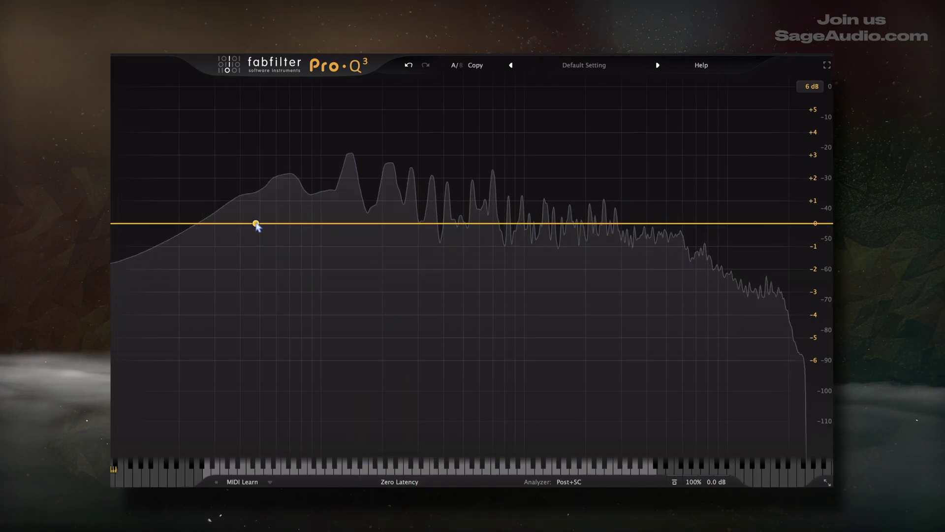
Step: Add a low cut filter with an 18 dB/oct slope and set its frequency to about 25.6 Hz
left_click(256, 224)
left_click(252, 216)
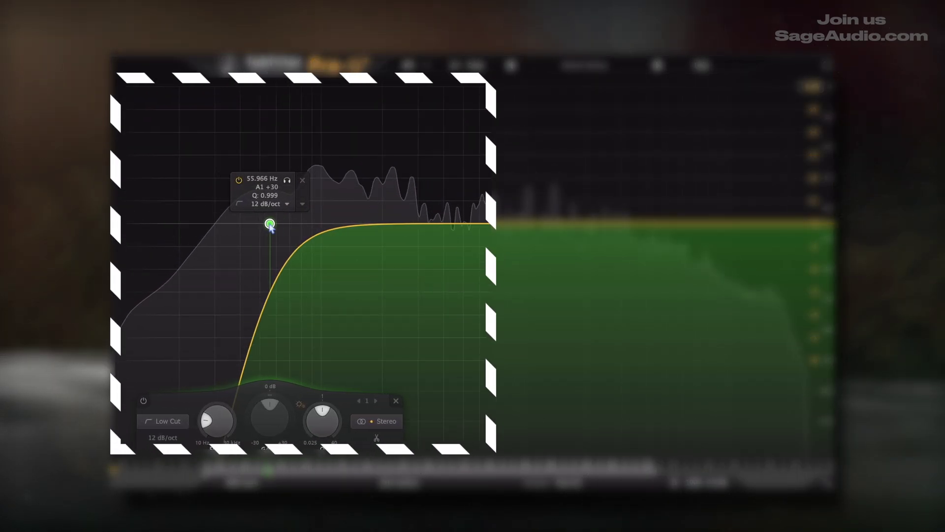
left_click(274, 205)
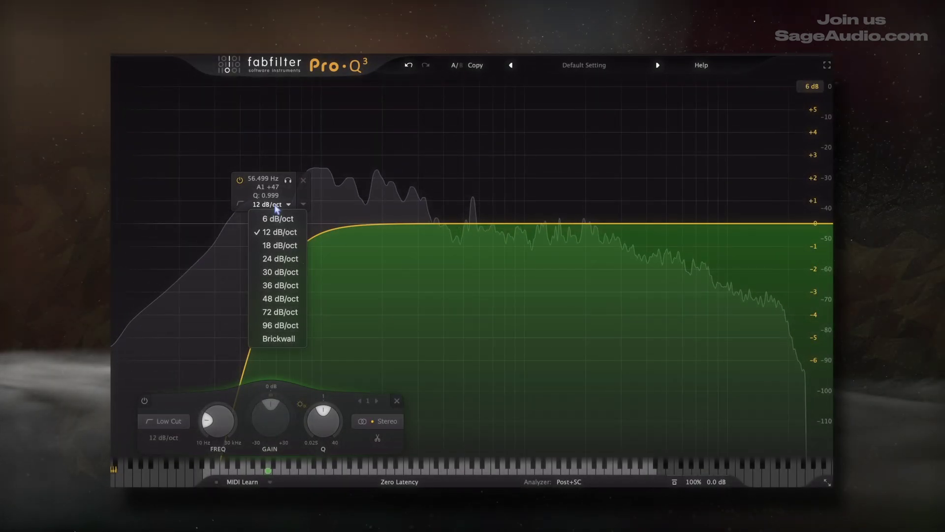
left_click(277, 245)
left_click_drag(271, 224, 201, 221)
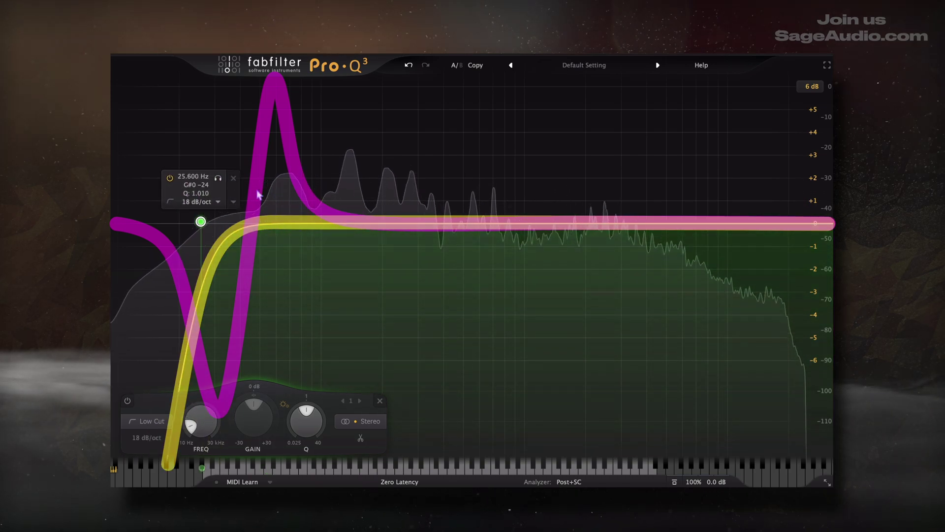
left_click_drag(246, 136, 355, 310)
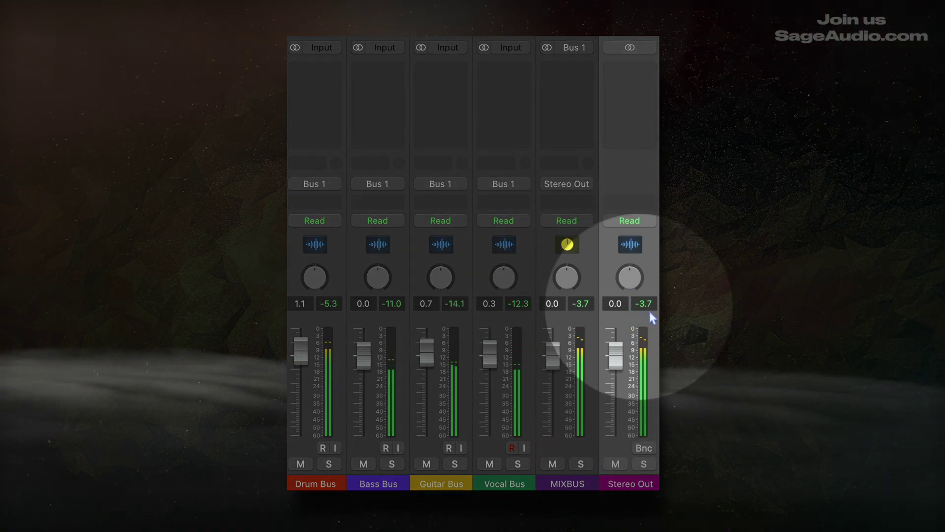
Step: Raise the Stereo Out channel's fader to 4.4 dB in the mixer
left_click_drag(615, 354, 615, 344)
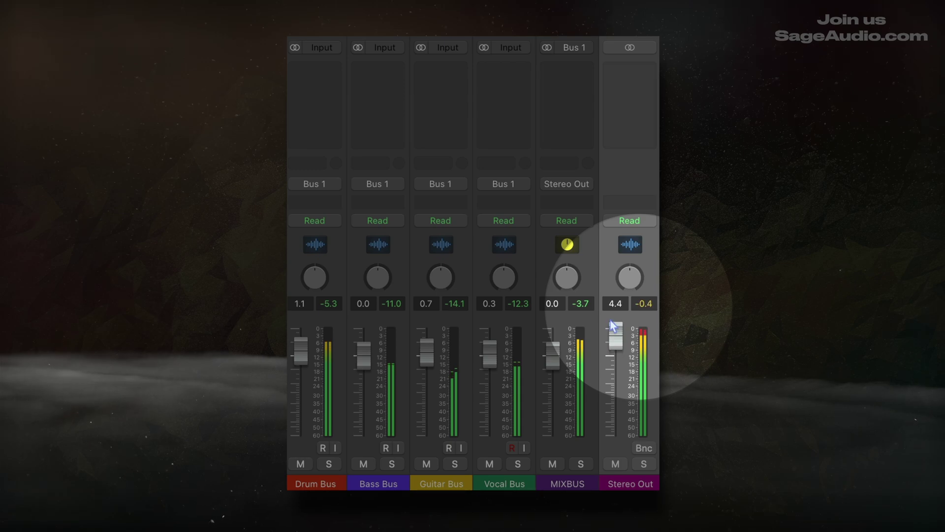
left_click_drag(320, 319, 555, 323)
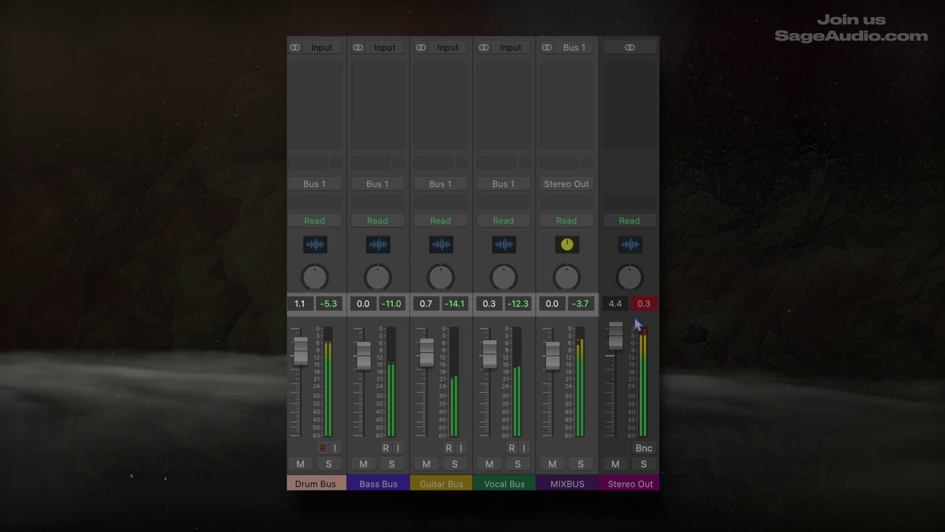
left_click(619, 340)
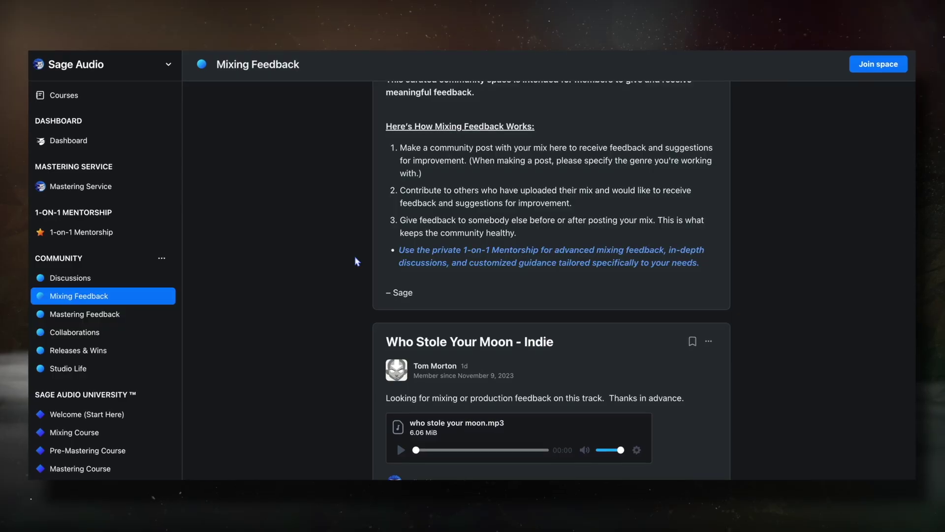
scroll(352, 256, "down", 3)
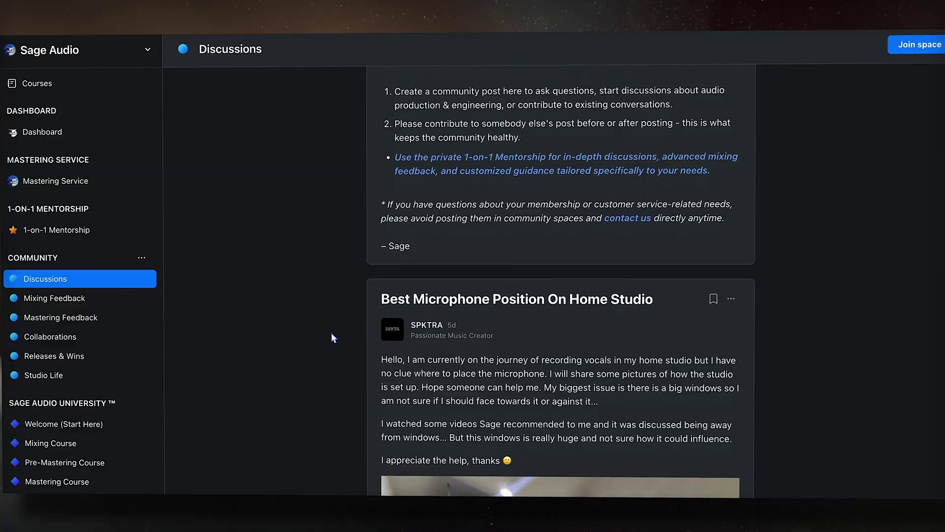
scroll(331, 333, "down", 1)
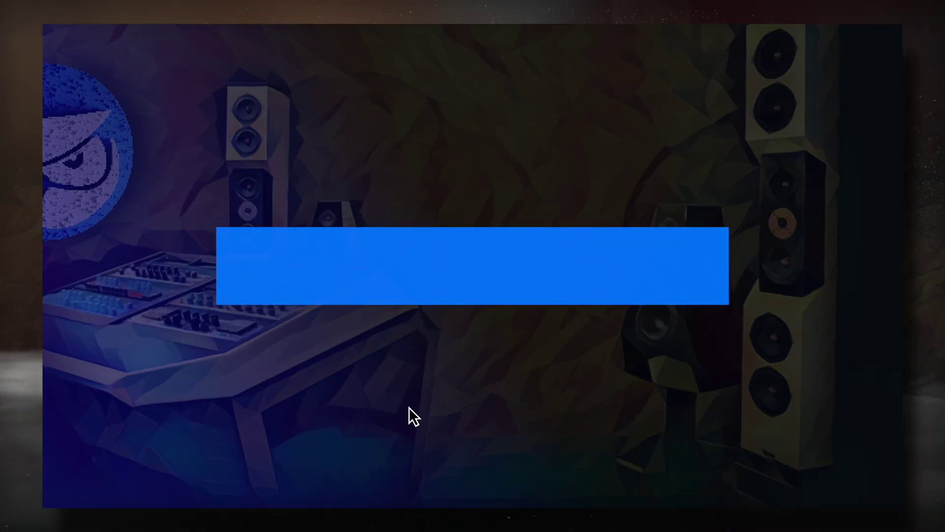